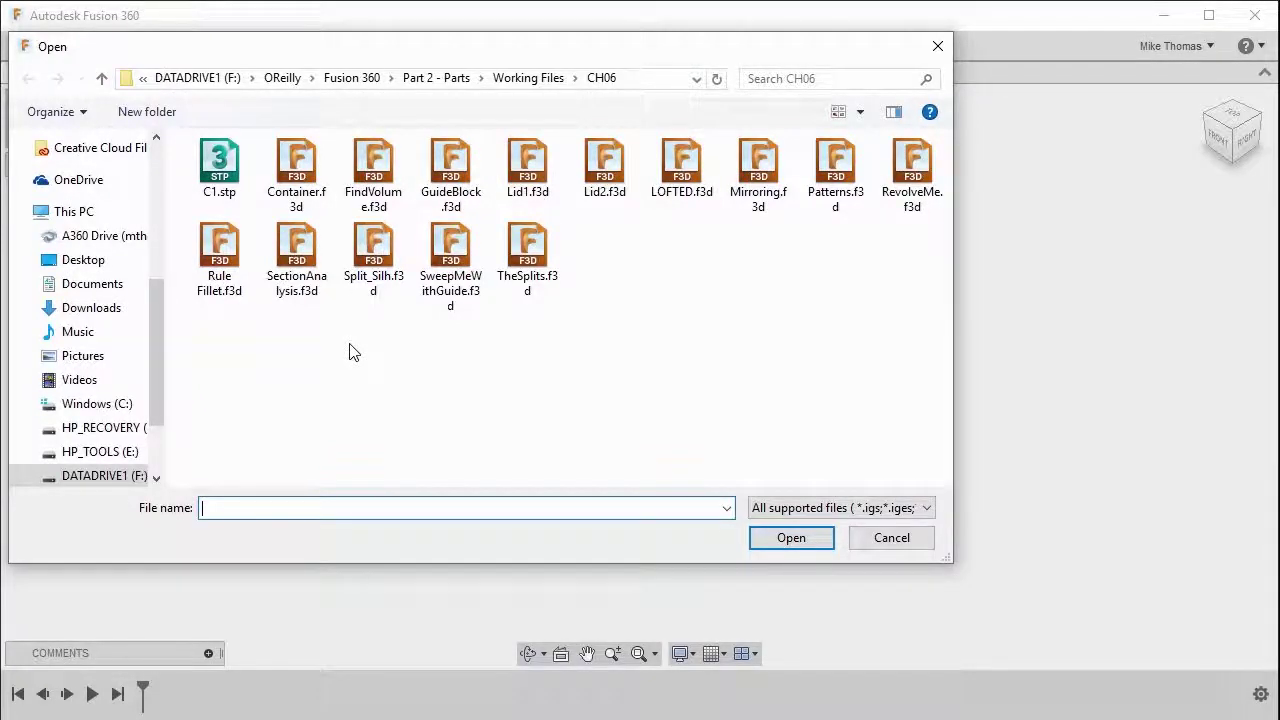
- Open the TheSplits.f3d model file
left_click(529, 258)
left_click(790, 546)
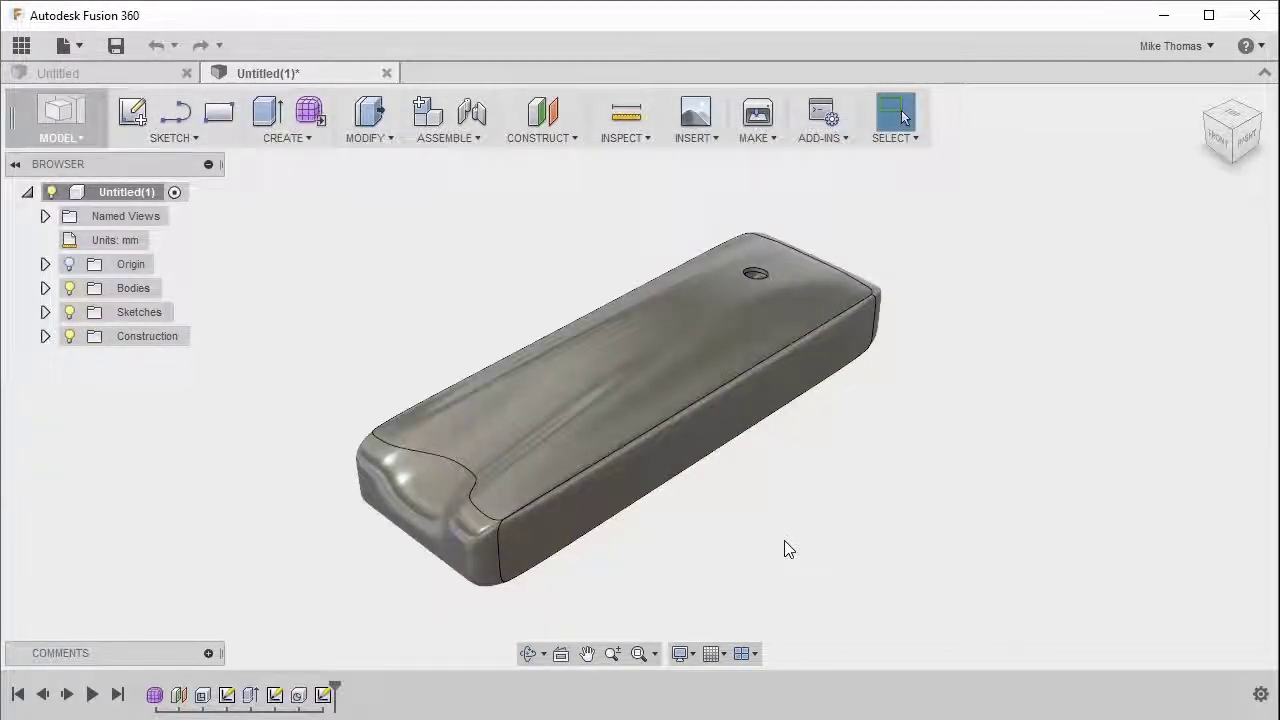
- Expand Bodies and Sketches in the browser and make Sketch5's rounded profile visible
left_click(45, 288)
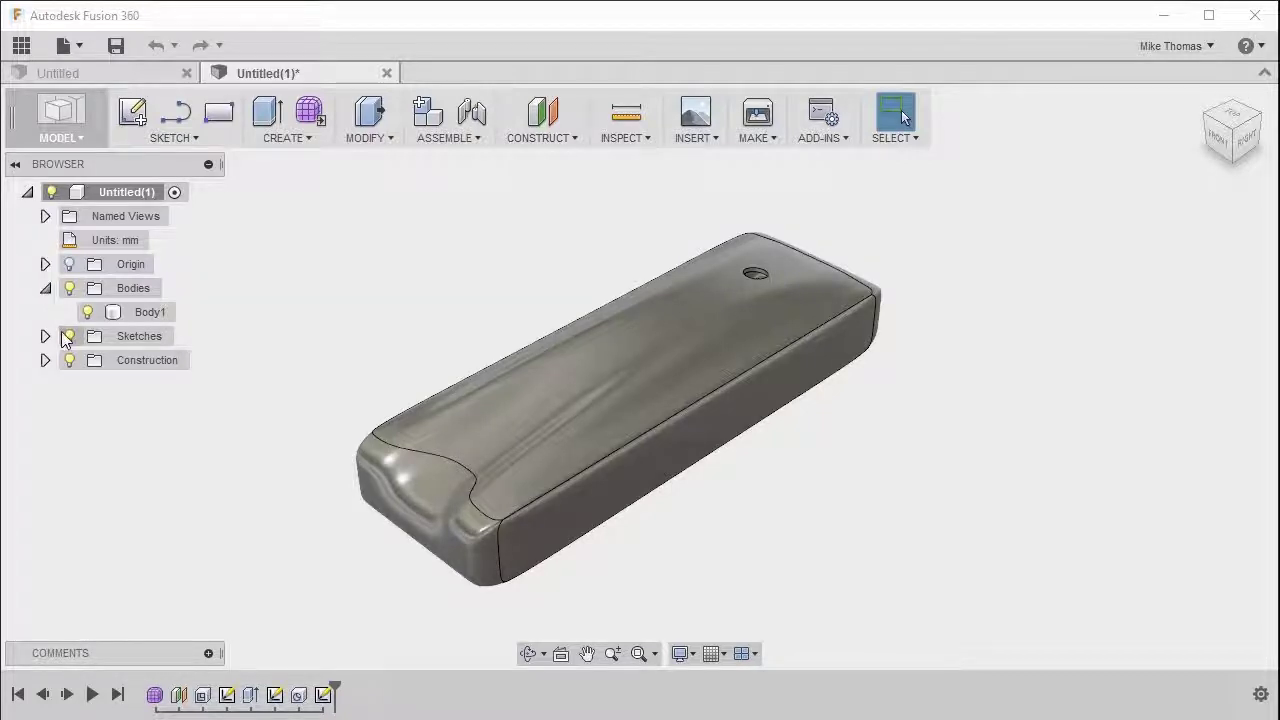
left_click(45, 336)
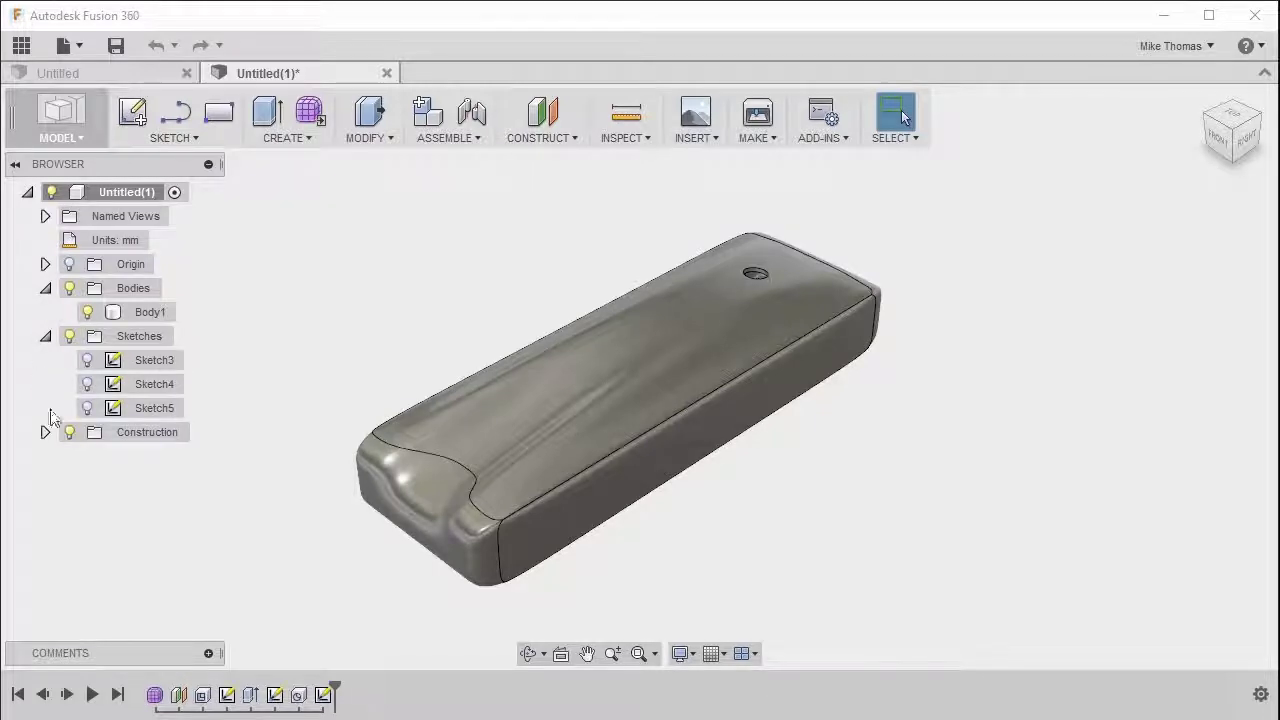
left_click(87, 408)
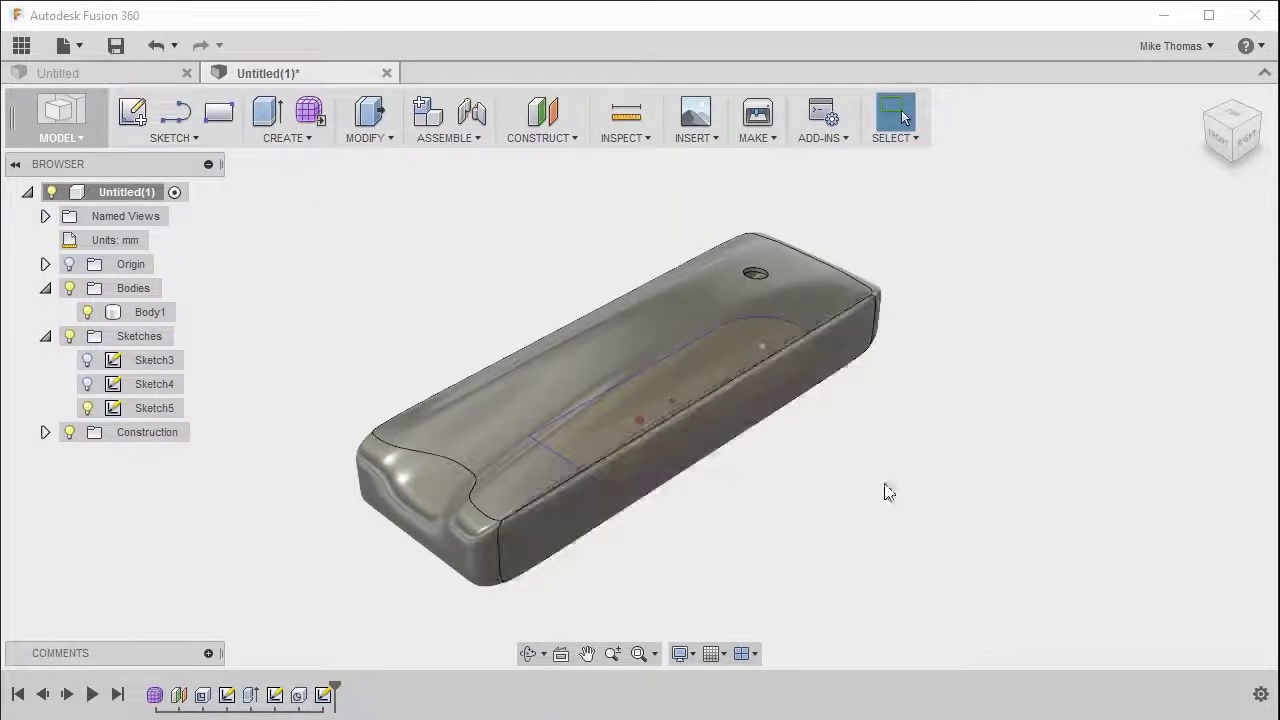
mouse_move(874, 531)
middle_mouse_down("shift")
mouse_move(865, 390)
mouse_move(880, 520)
middle_mouse_up("shift")
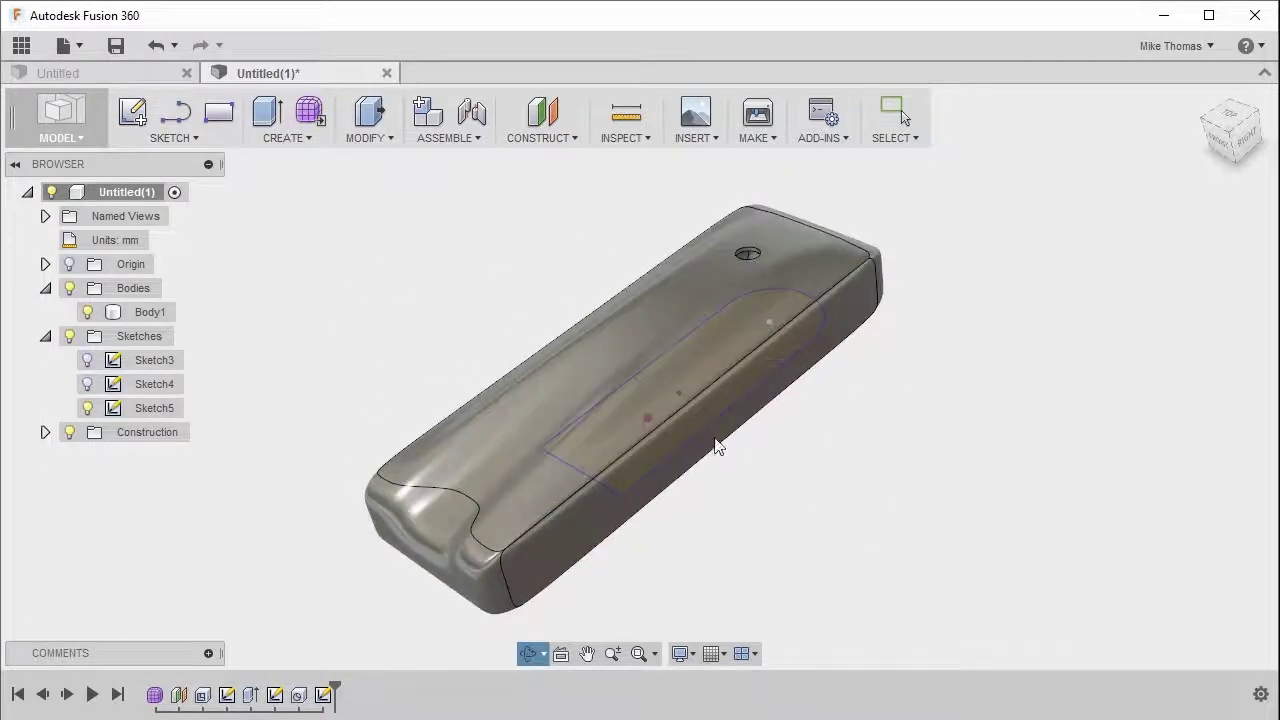
key("Escape")
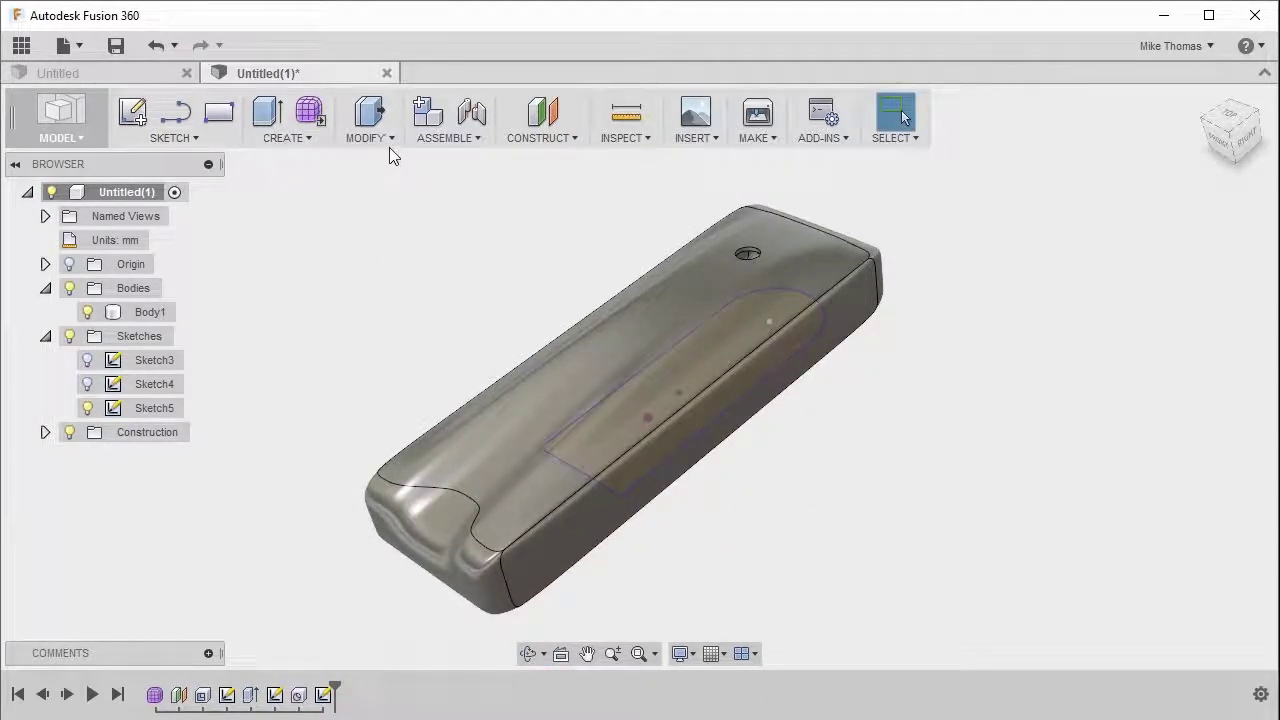
- Split Face the body's top face with the rounded Sketch5 profile, Extend Splitting Tool unchecked
left_click(390, 140)
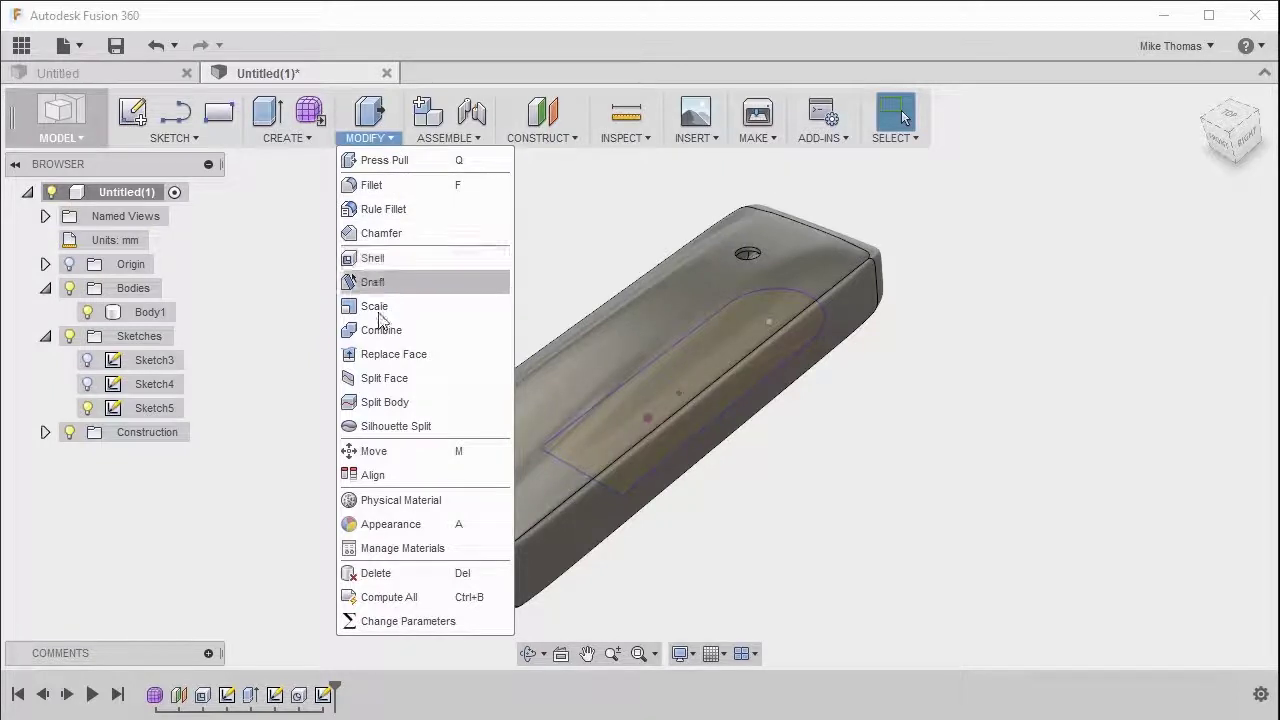
mouse_move(396, 426)
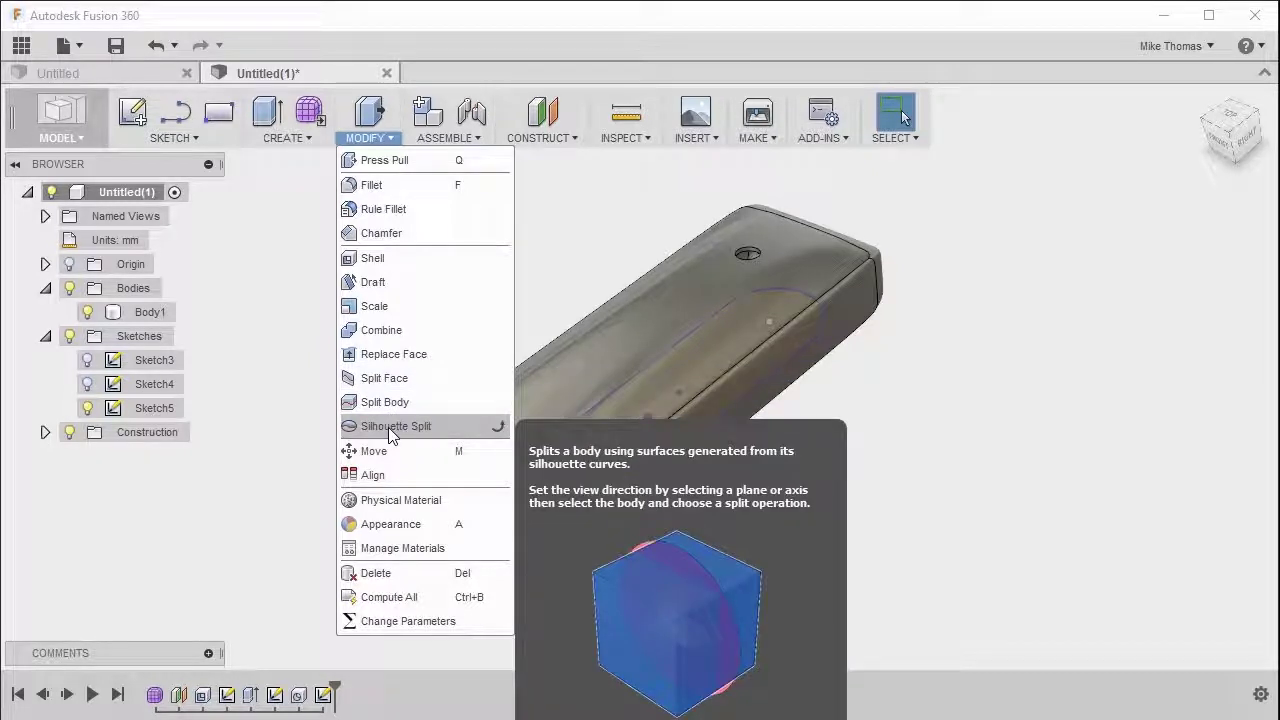
left_click(385, 378)
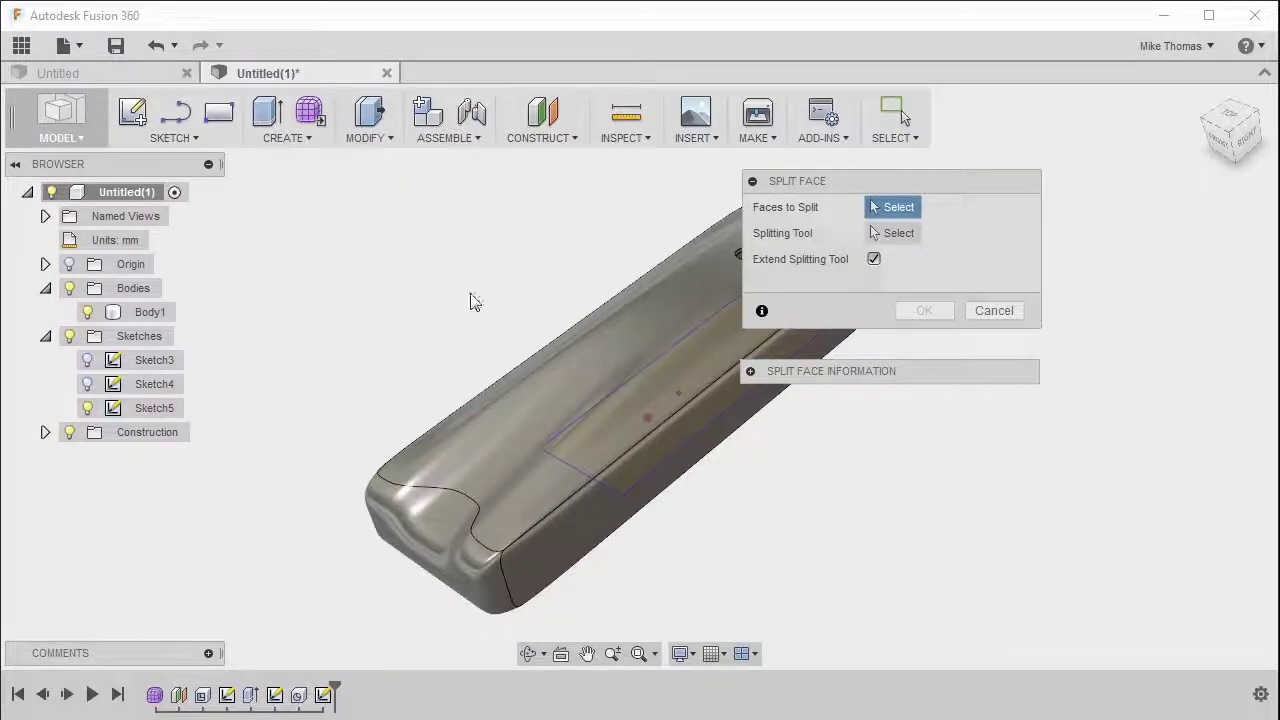
left_click(621, 338)
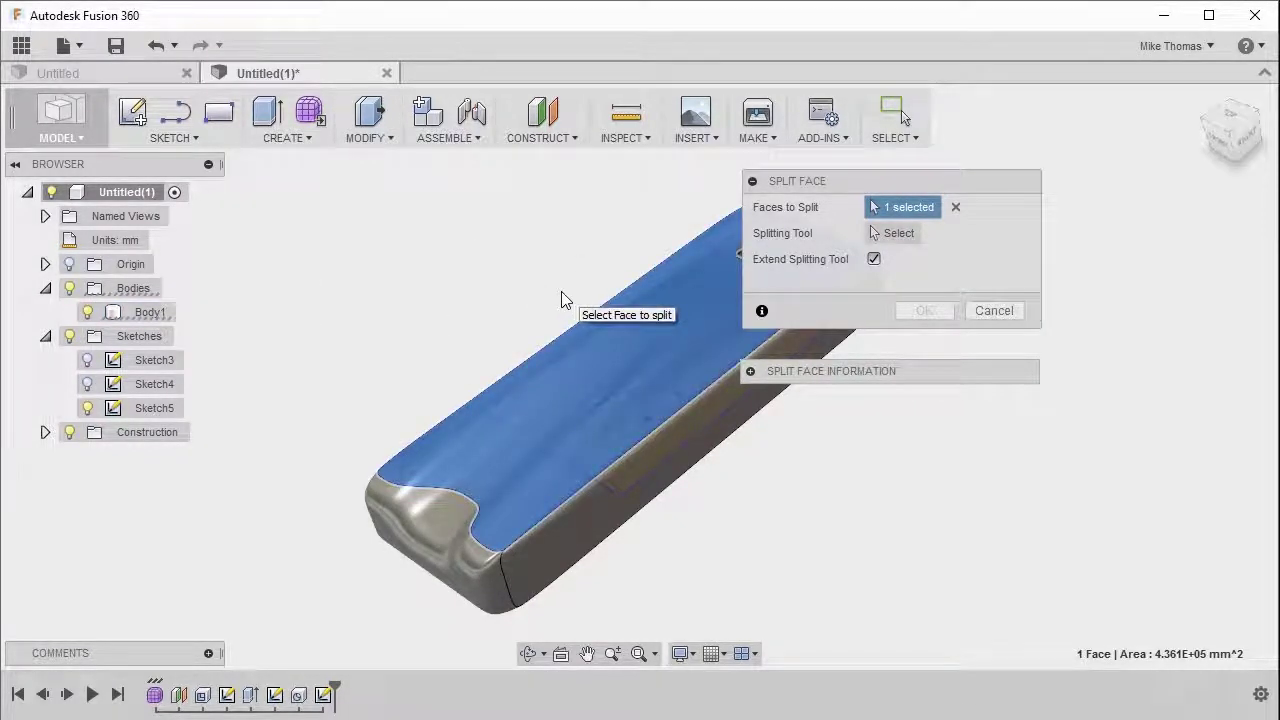
left_click(897, 232)
middle_click_drag(780, 574, 700, 310, "shift")
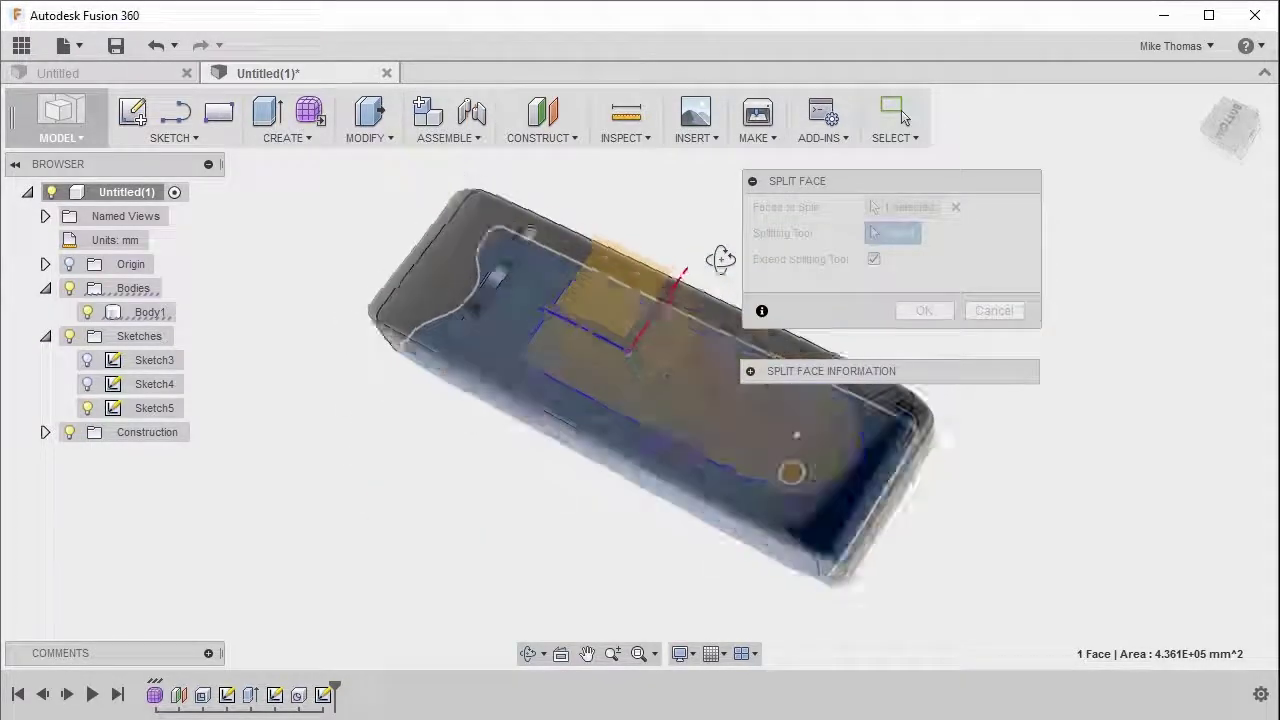
left_click(697, 307)
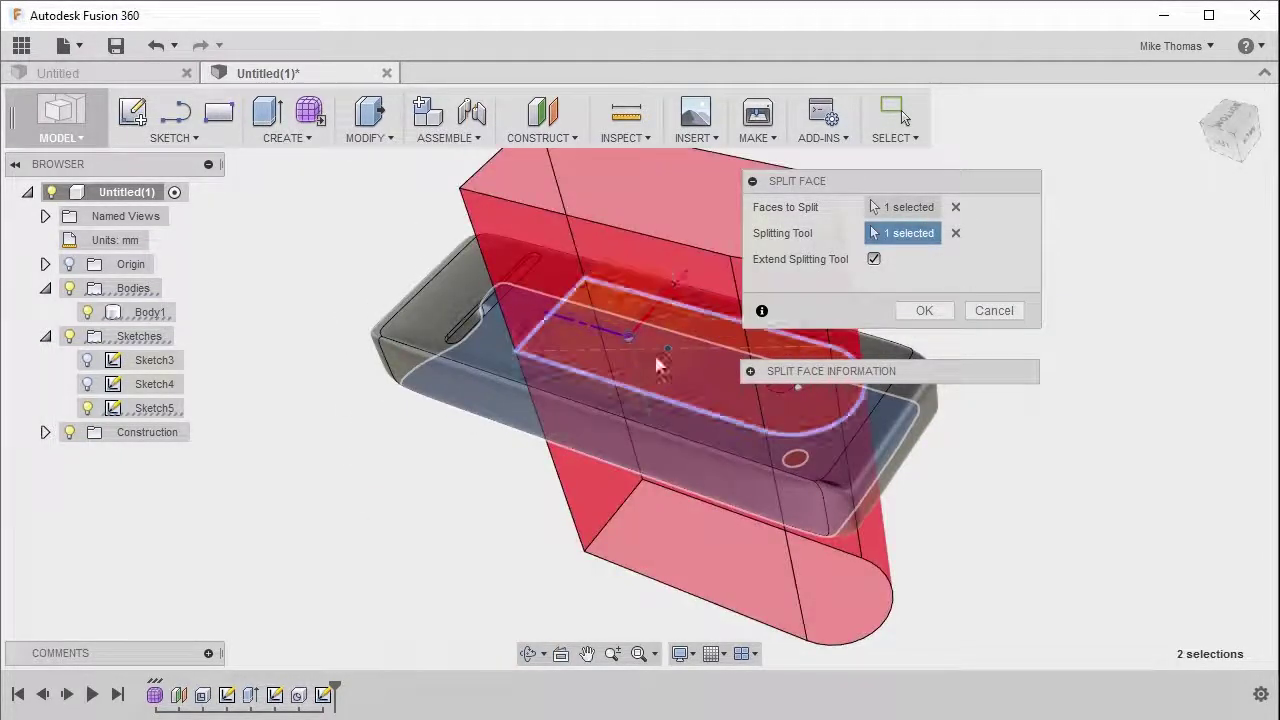
mouse_move(565, 341)
middle_mouse_down("shift")
mouse_move(575, 488)
mouse_move(706, 609)
middle_mouse_up("shift")
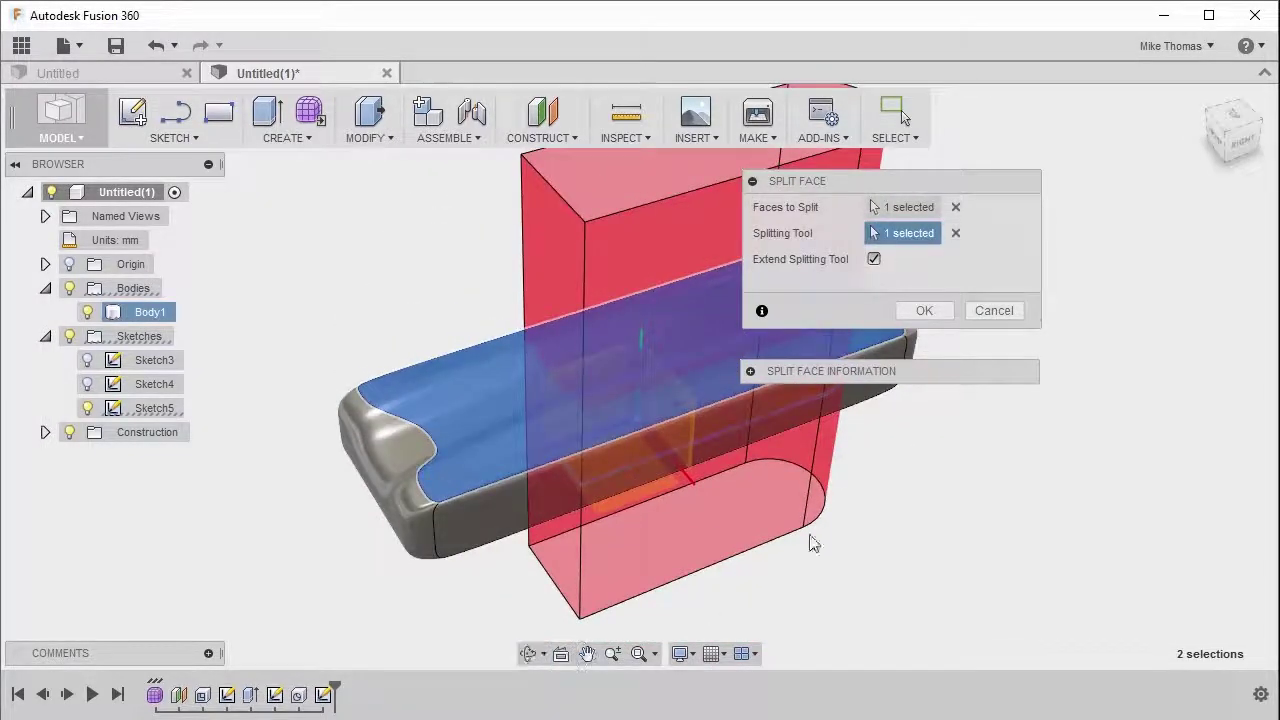
left_click(874, 259)
mouse_move(817, 563)
middle_mouse_down("shift")
mouse_move(803, 483)
mouse_move(820, 531)
middle_mouse_up("shift")
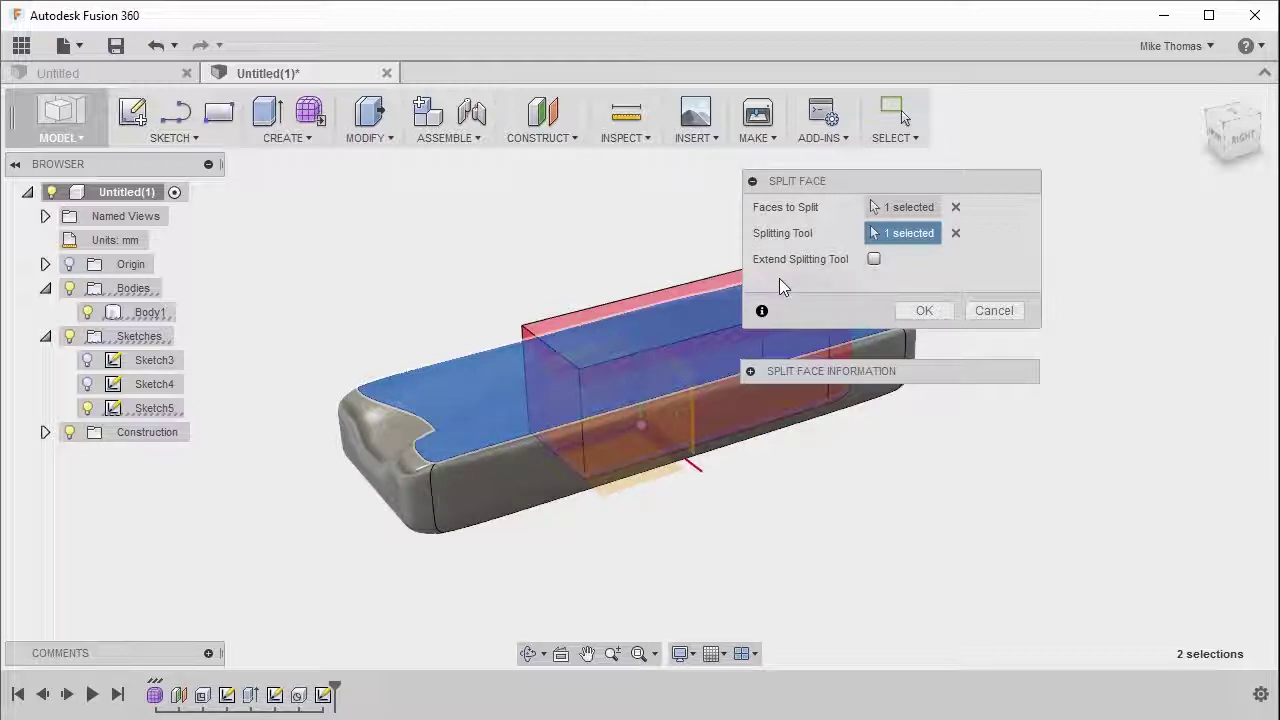
left_click(925, 311)
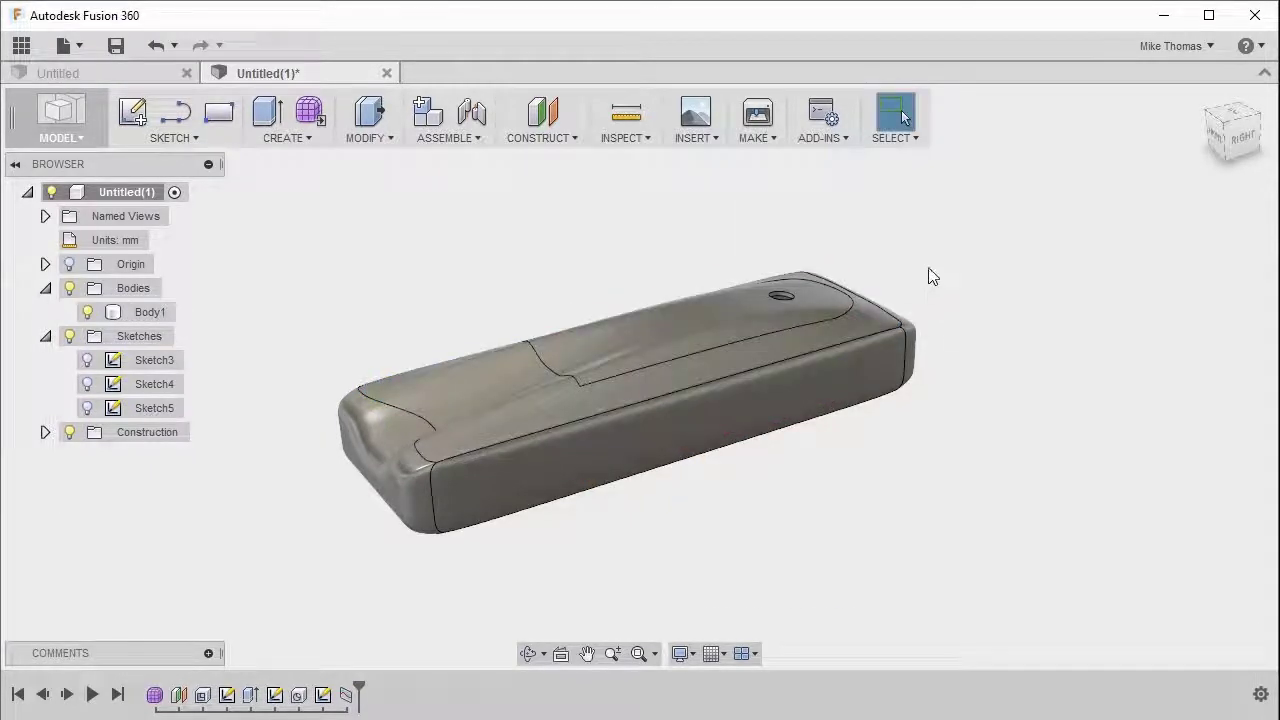
- From a top-down view, select the new rounded split face around the hole
middle_click_drag(929, 274, 949, 300, "shift")
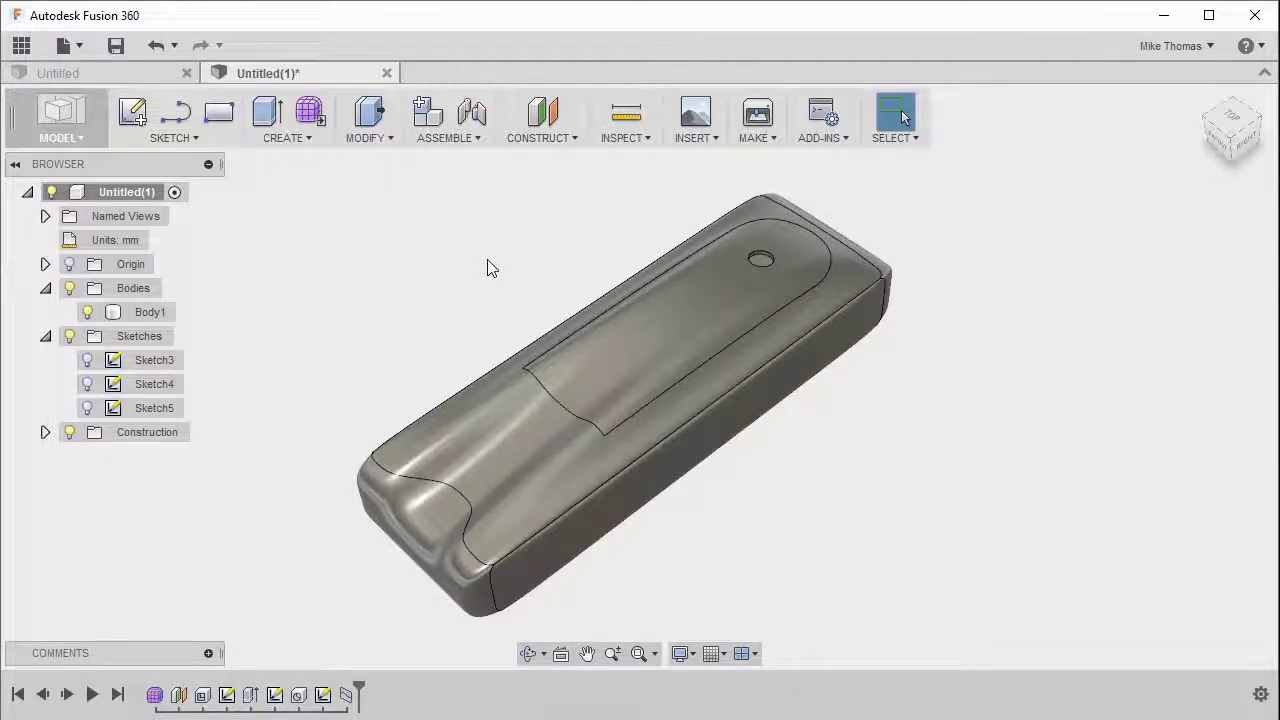
left_click(609, 337)
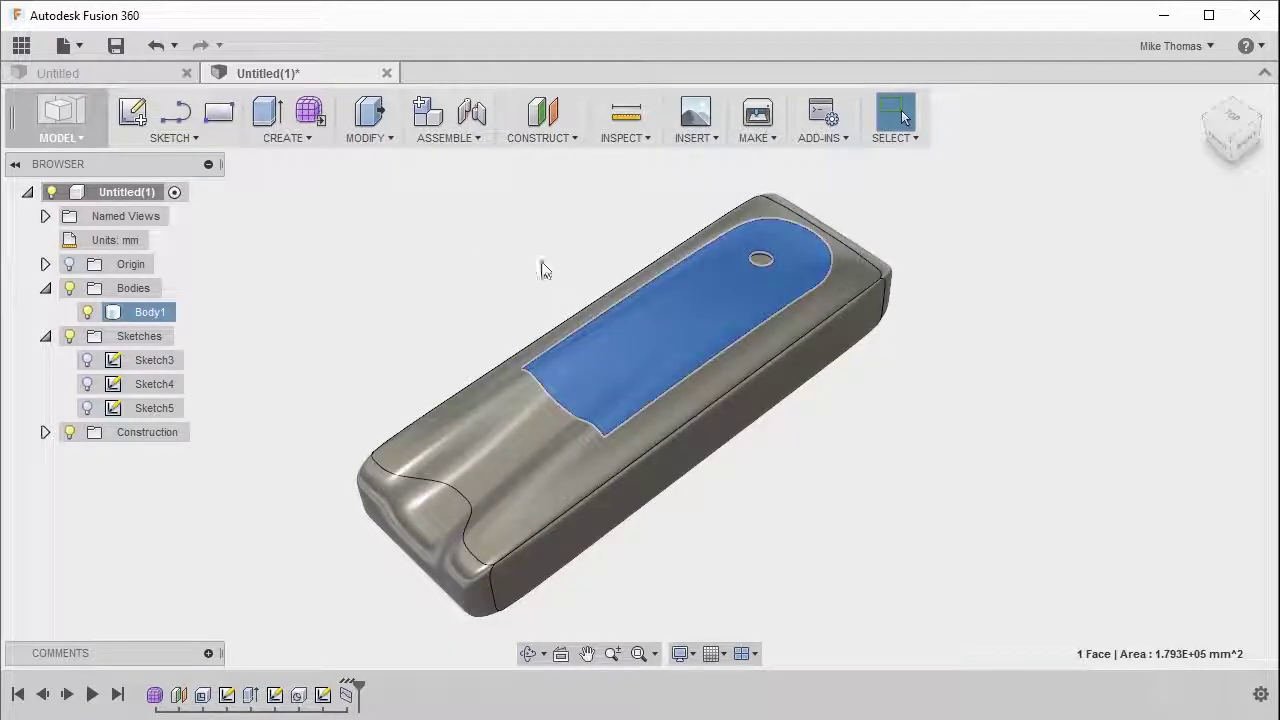
- Give the split rounded face the Plastic - Glossy (Red) appearance
right_click(523, 199)
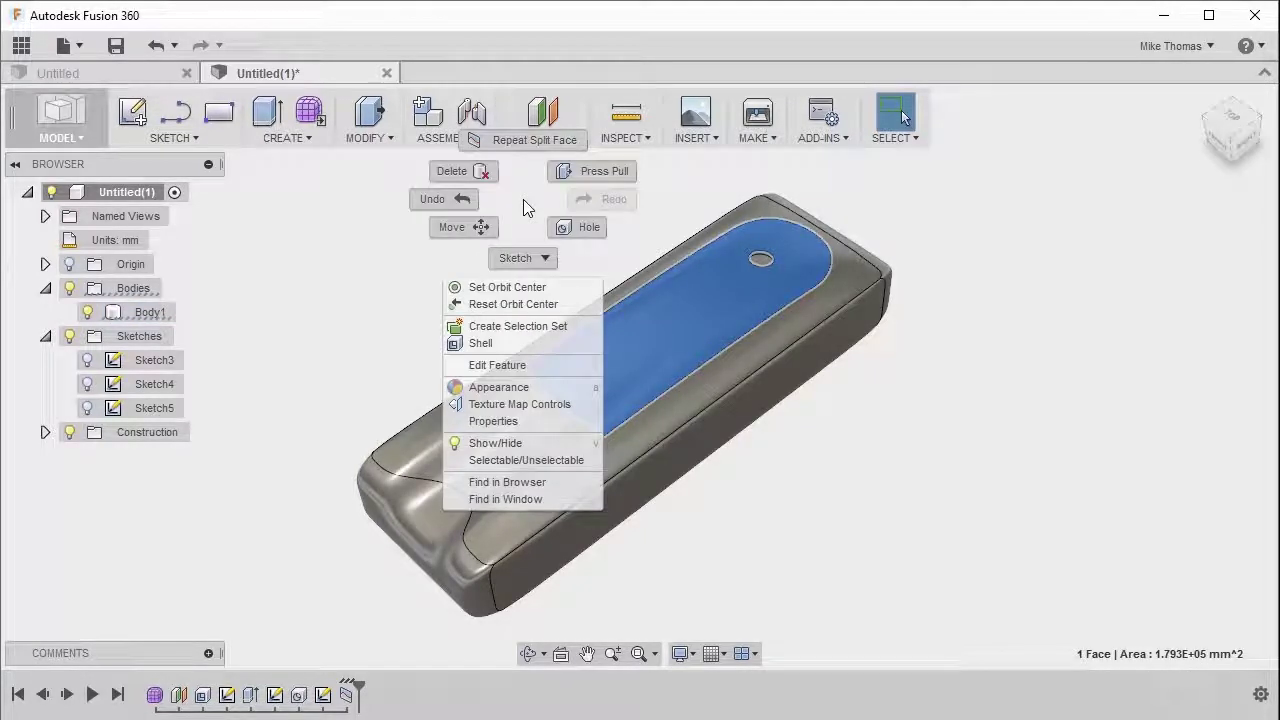
left_click(521, 381)
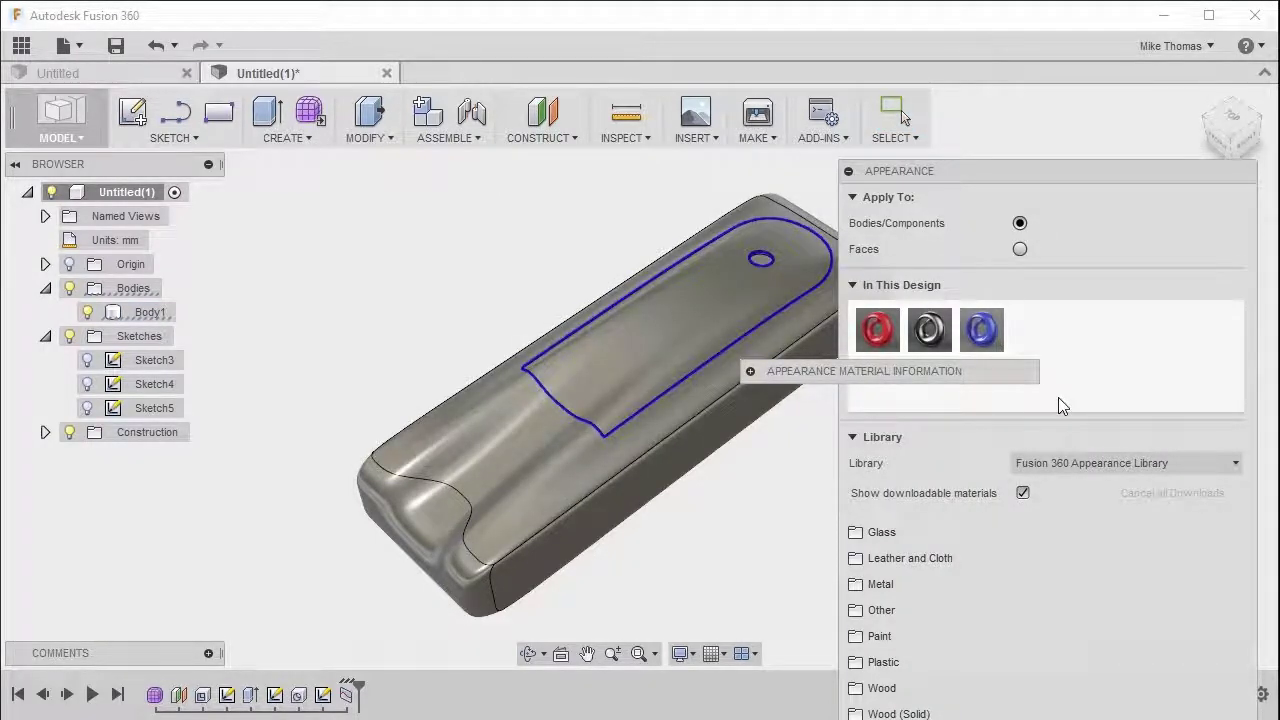
mouse_move(826, 378)
left_mouse_down()
mouse_move(827, 490)
mouse_move(827, 474)
left_mouse_up()
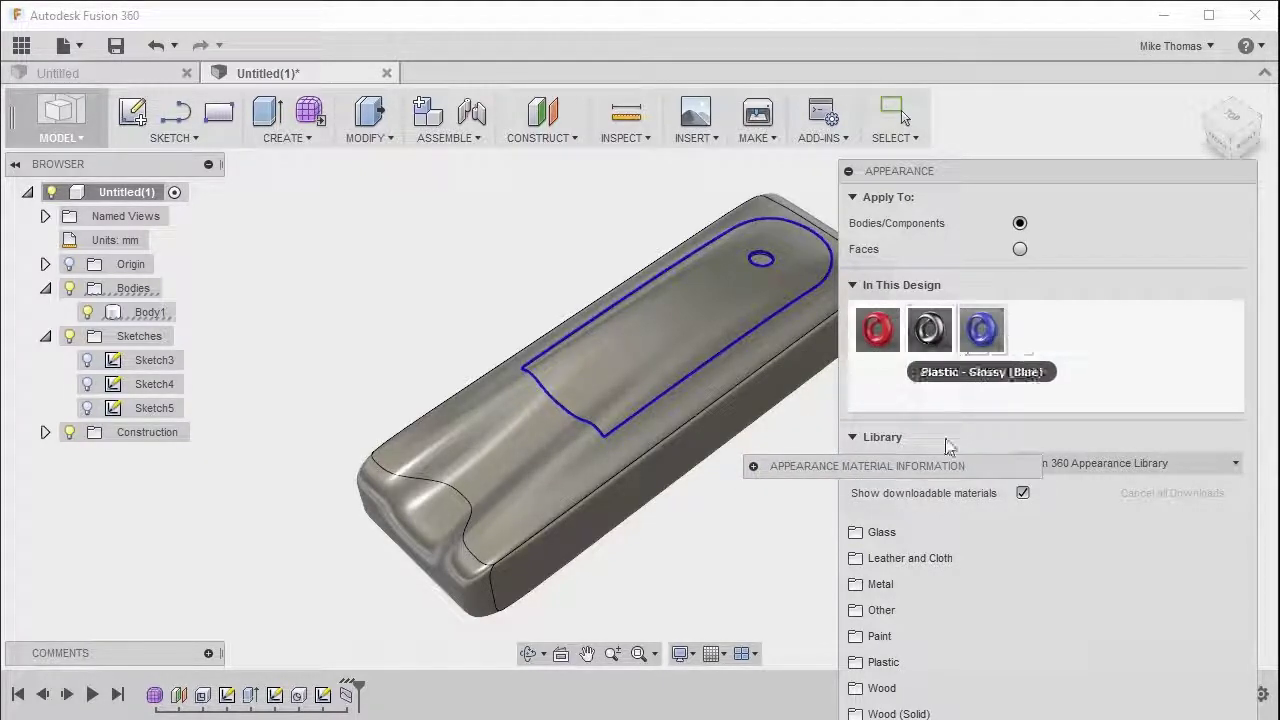
left_click_drag(878, 330, 668, 307)
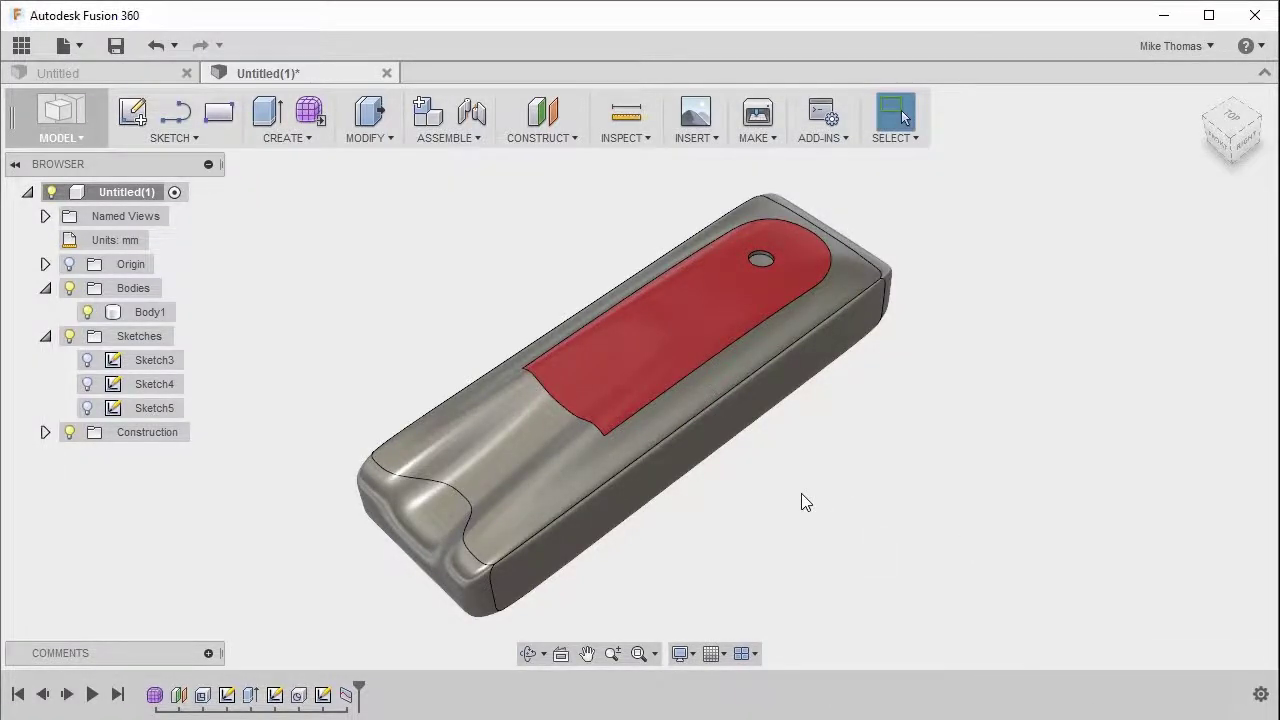
mouse_move(801, 500)
middle_mouse_down("shift")
mouse_move(803, 420)
mouse_move(786, 457)
middle_mouse_up("shift")
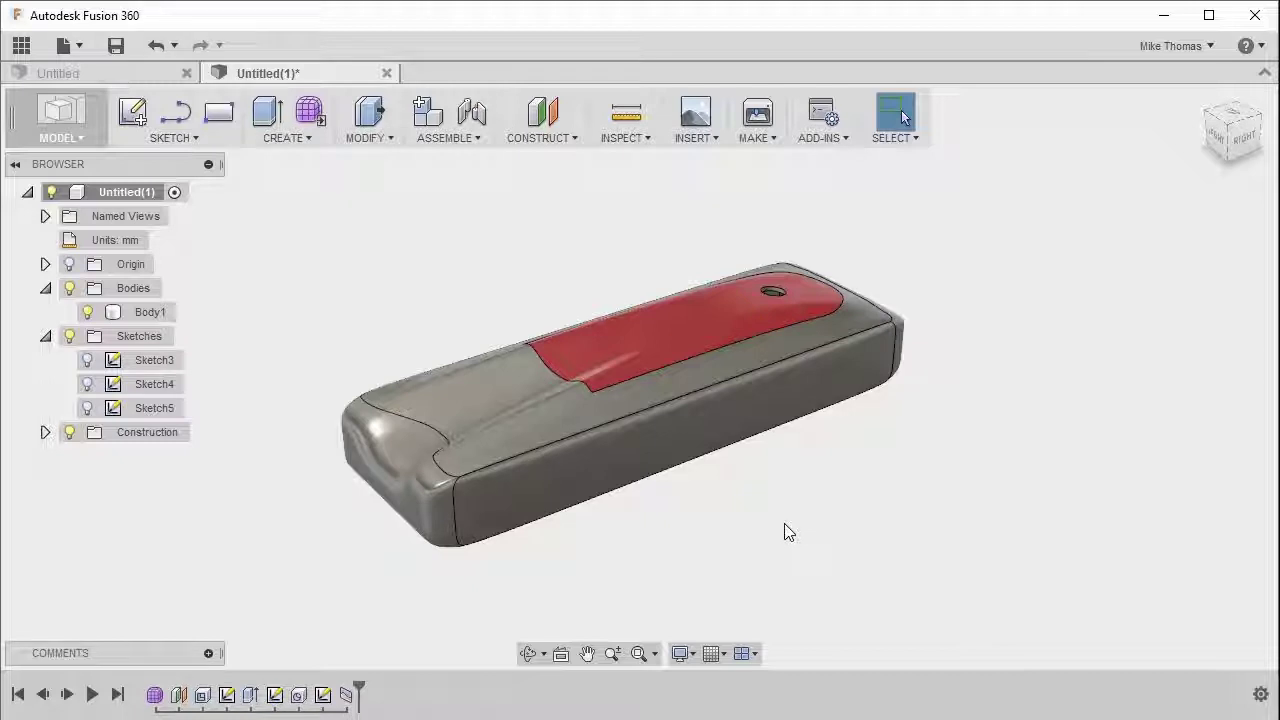
left_click(385, 140)
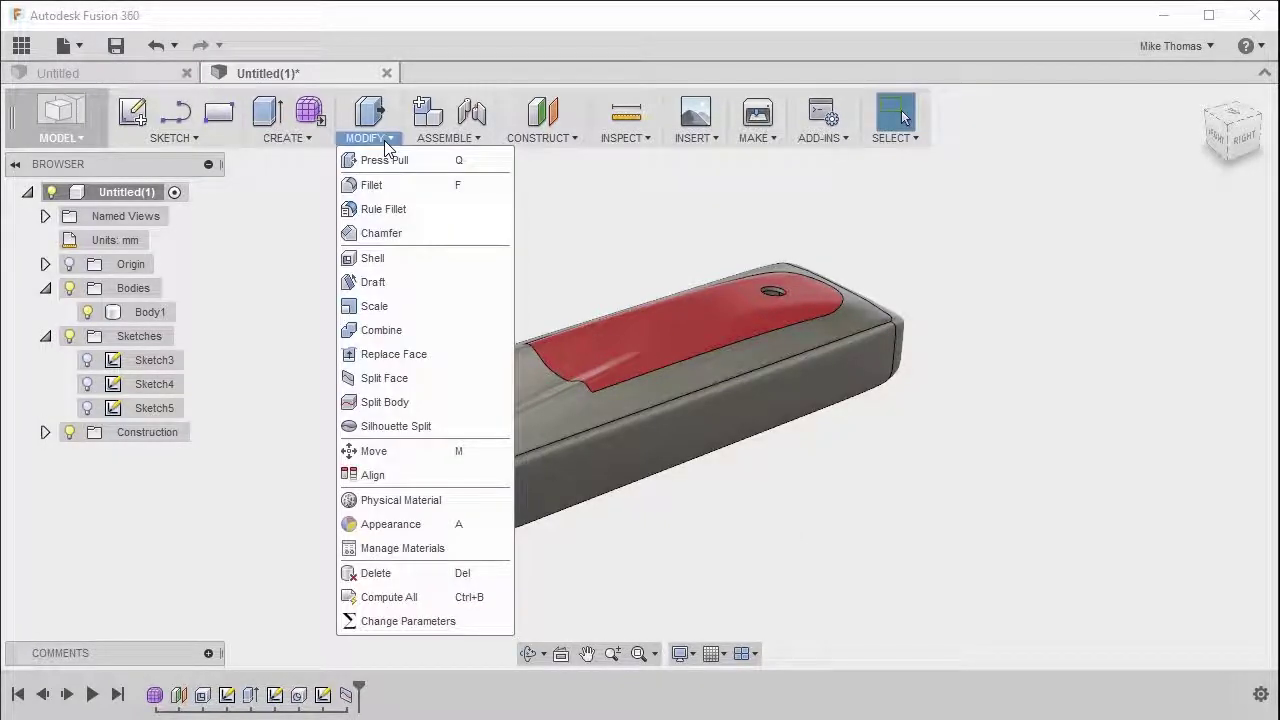
- Split Body1 into two bodies using the construction plane Plane1
left_click(385, 404)
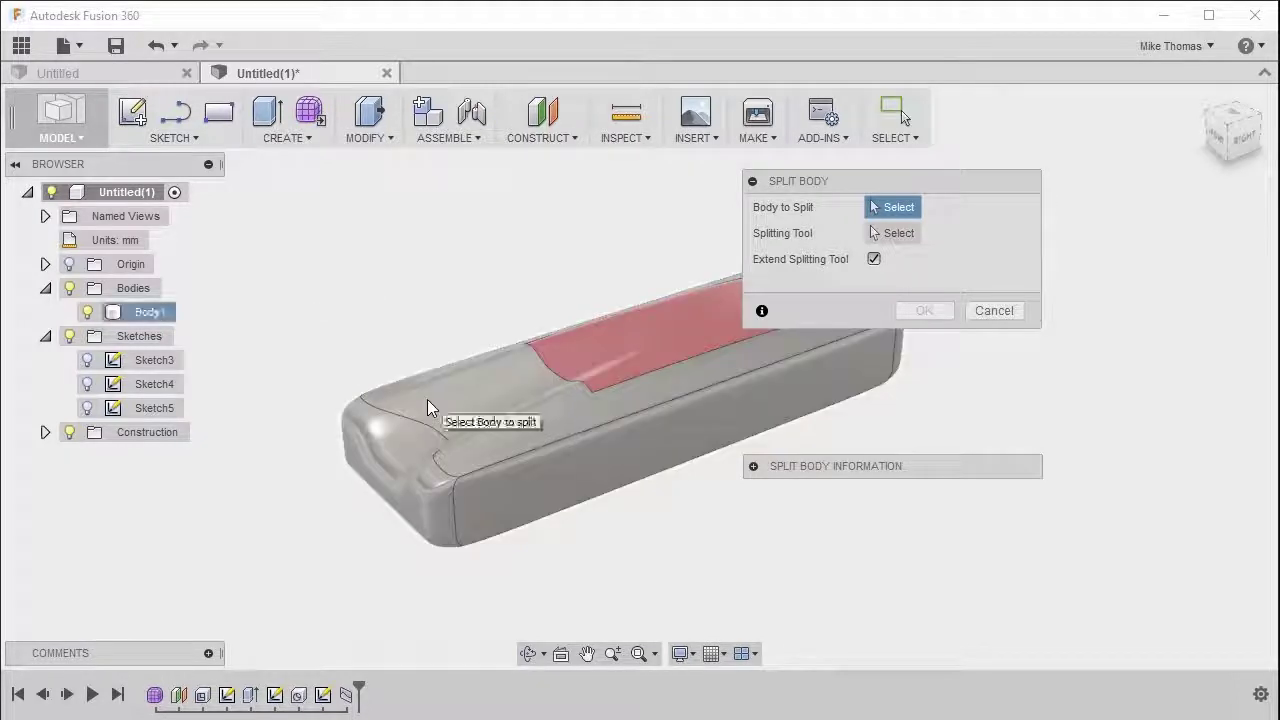
left_click(427, 399)
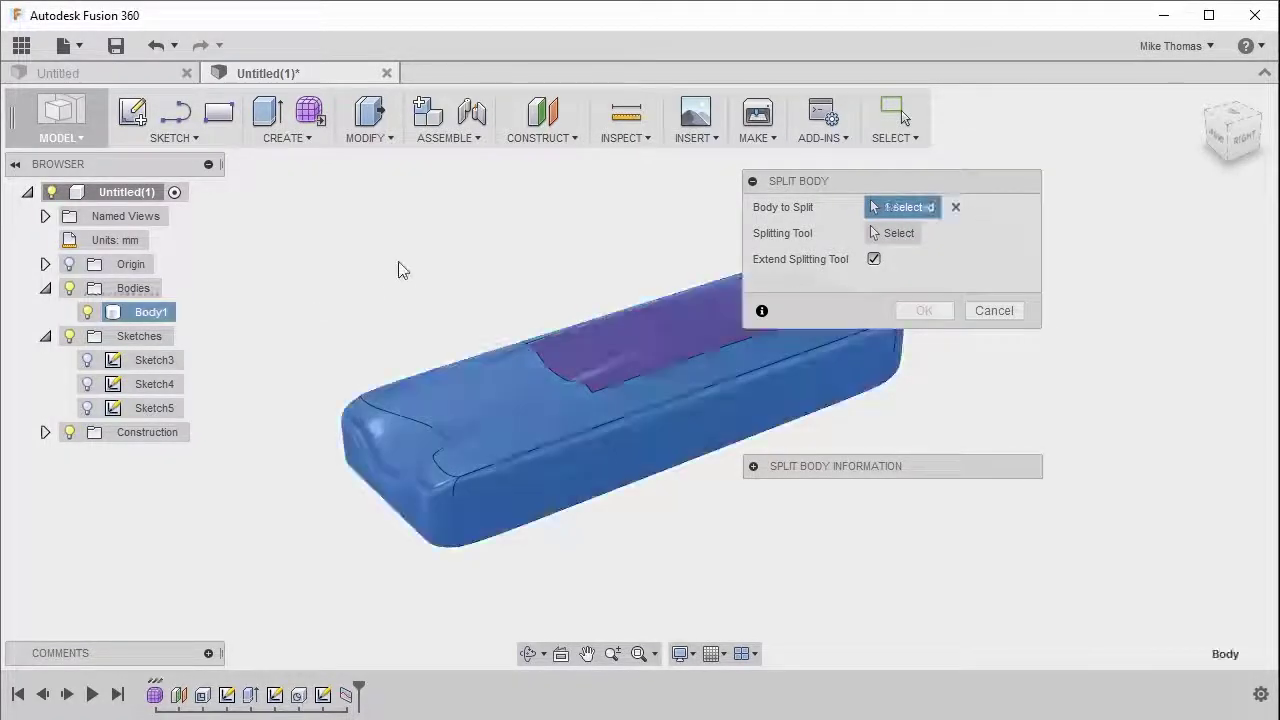
left_click(878, 232)
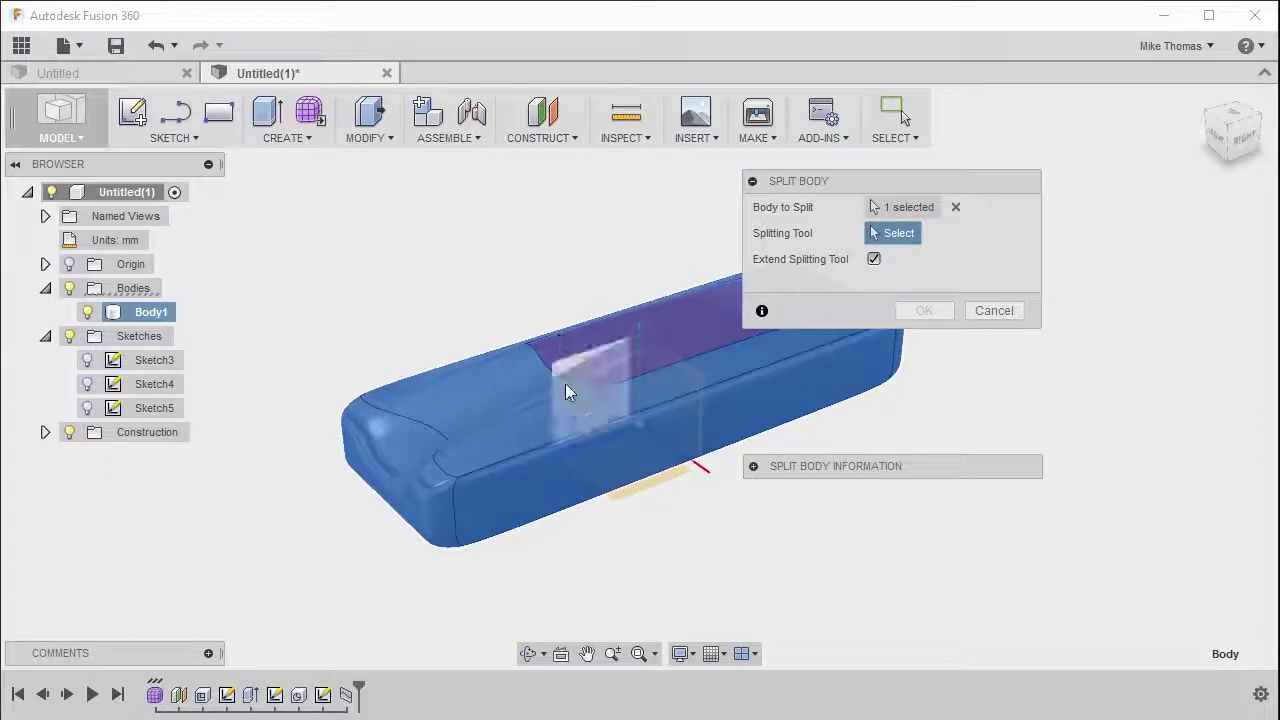
left_click(45, 432)
left_click(152, 455)
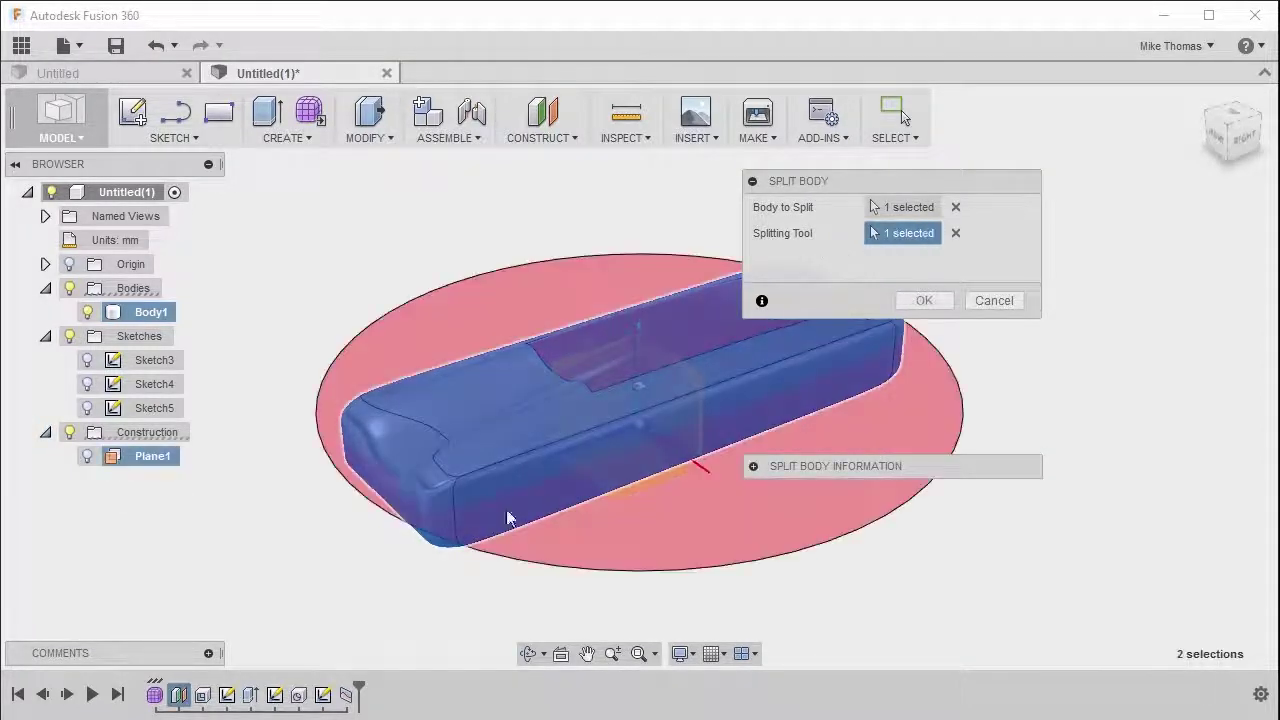
middle_click_drag(843, 591, 853, 546, "shift")
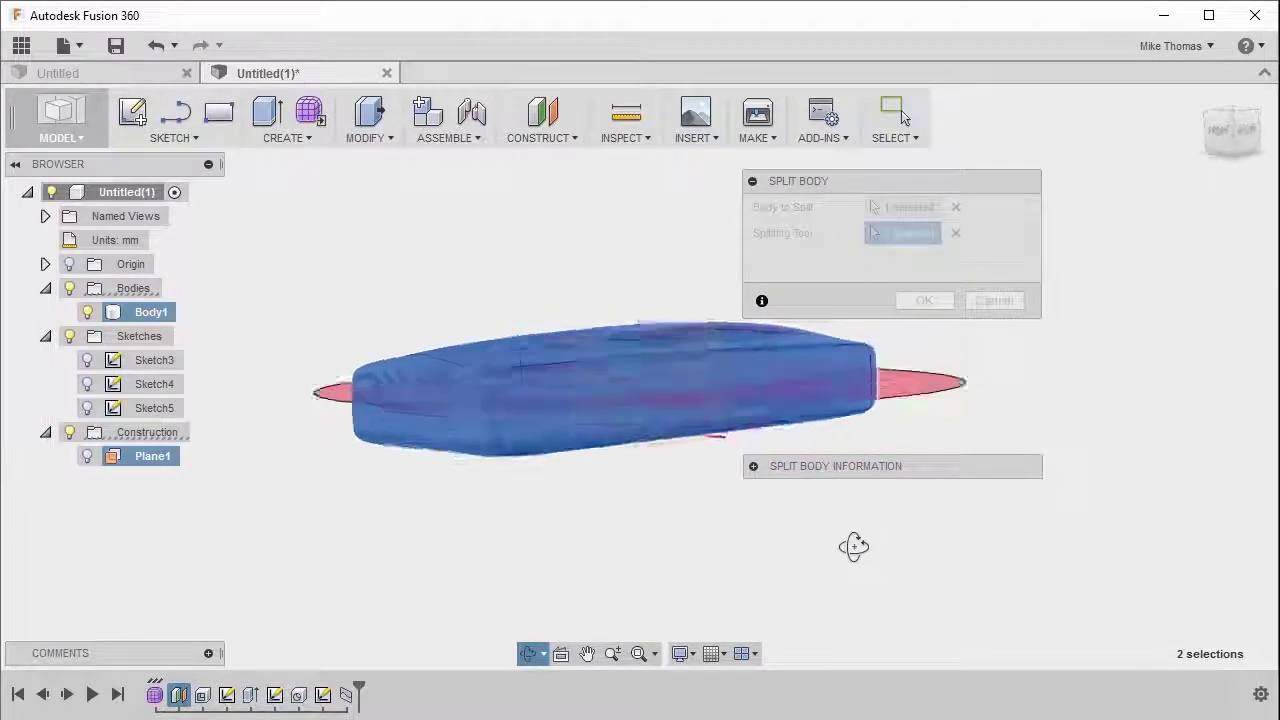
middle_click_drag(853, 546, 863, 583, "shift")
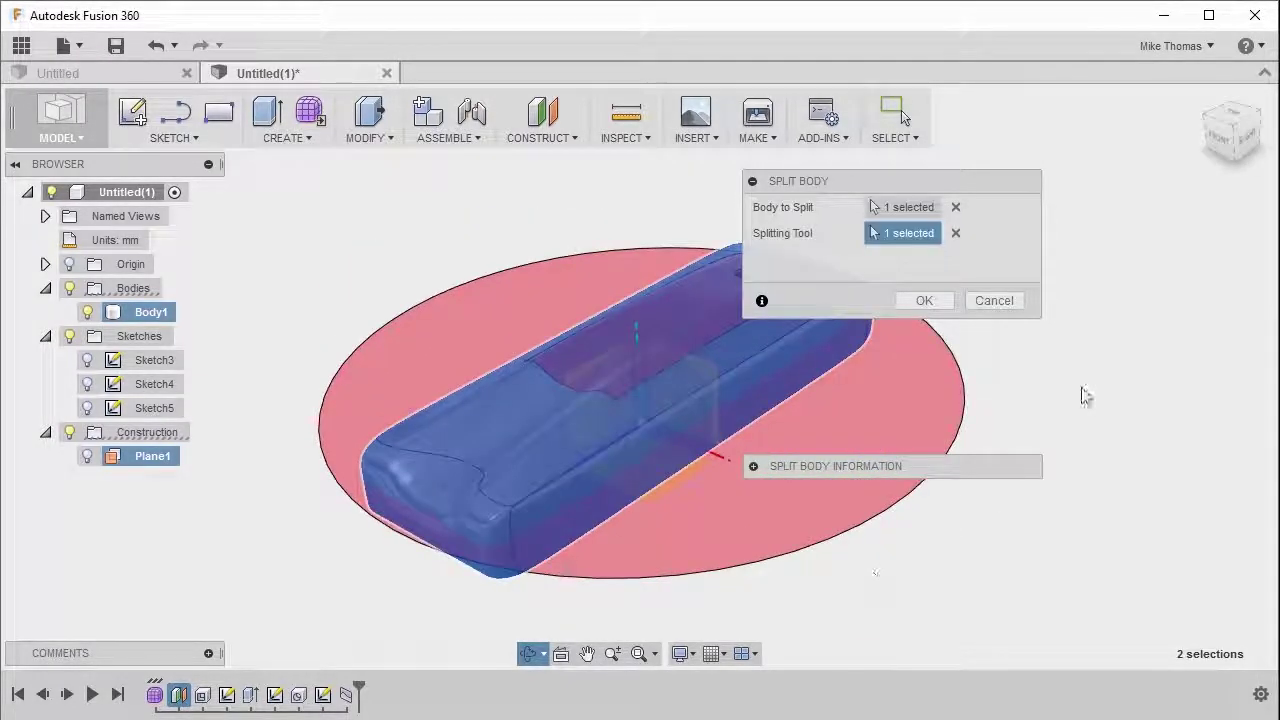
left_click(934, 302)
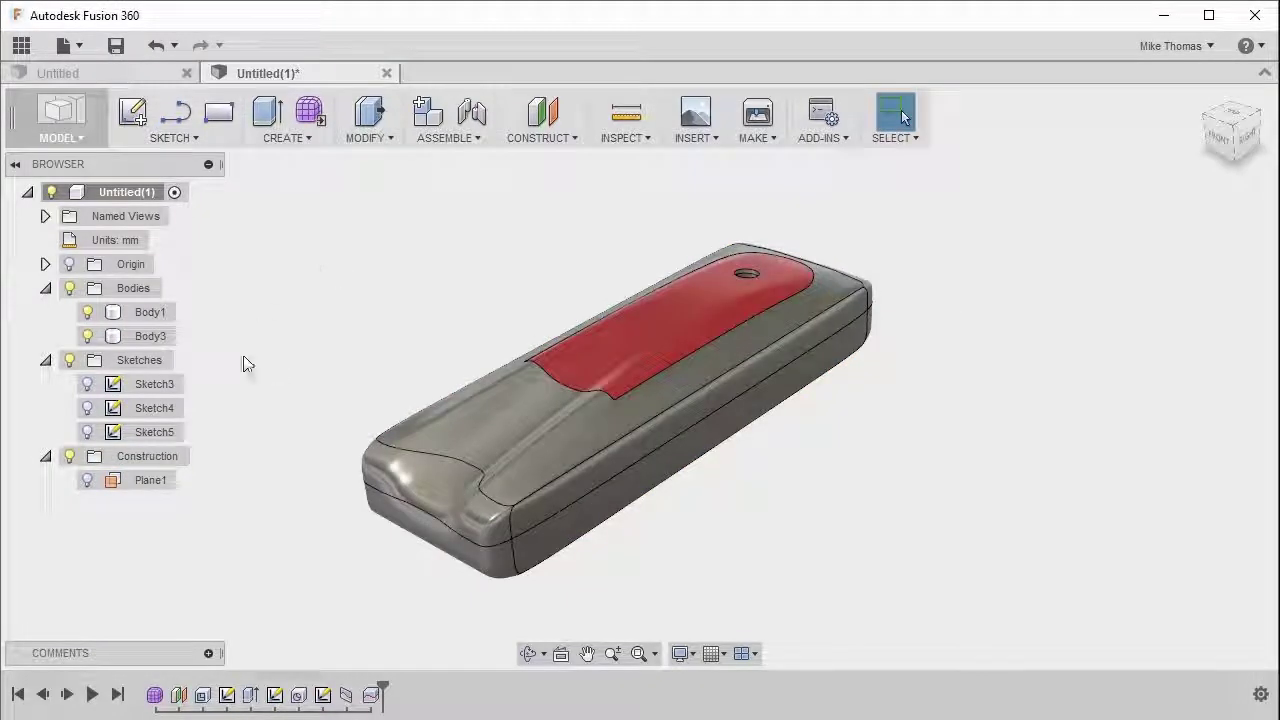
- Hide Body3 to expose the open lower tray with its slot and hole
left_click(149, 338)
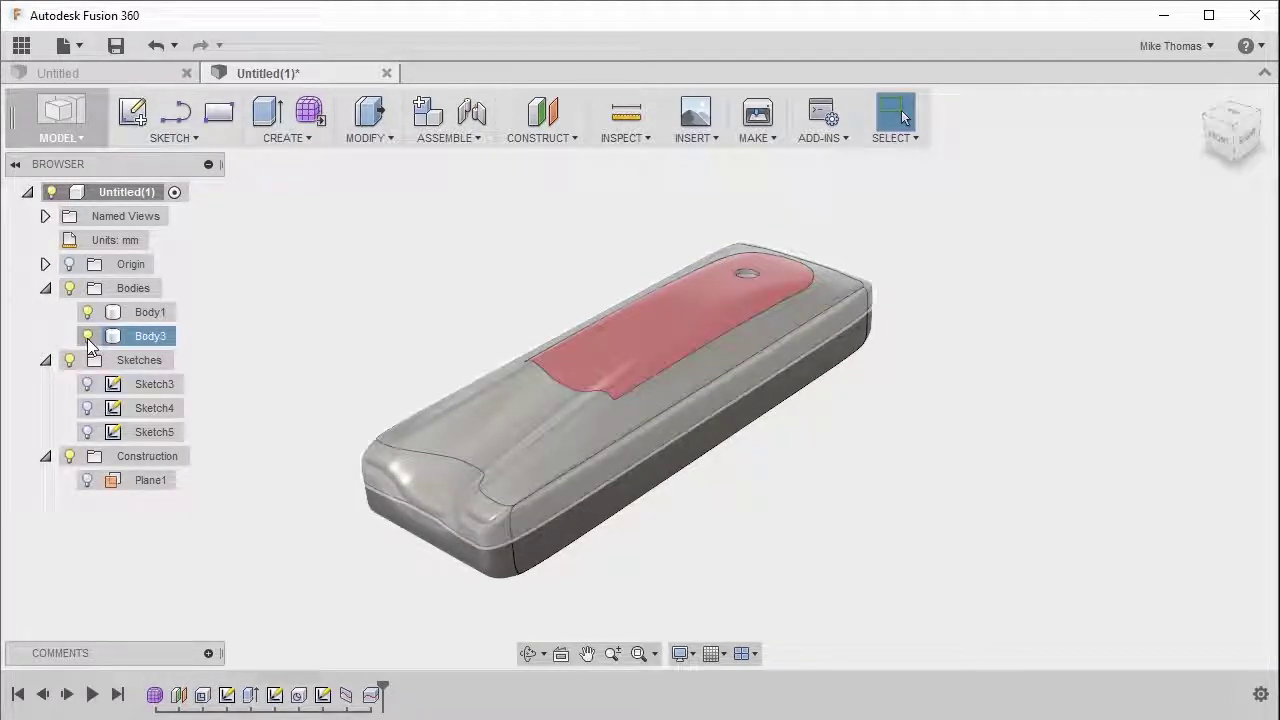
left_click(87, 337)
mouse_move(457, 343)
middle_mouse_down("shift")
mouse_move(466, 366)
mouse_move(452, 365)
mouse_move(457, 320)
middle_mouse_up("shift")
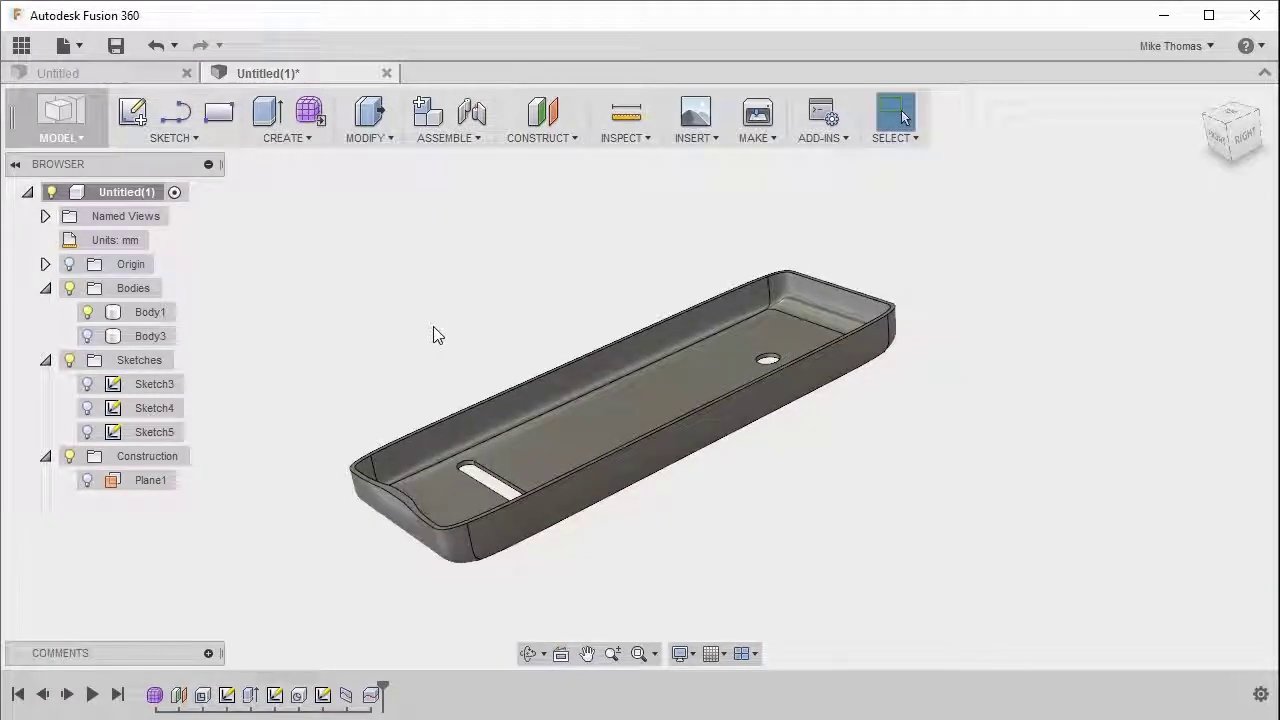